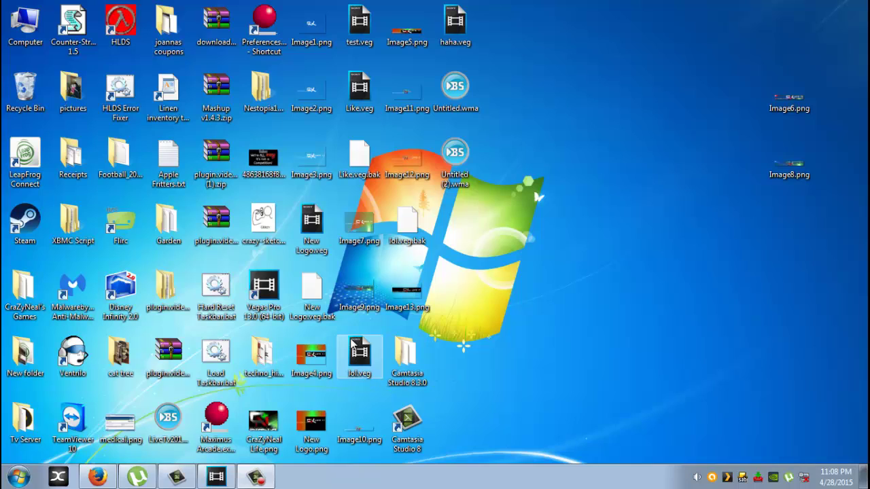
Step: Launch Vegas Pro 13 from its desktop shortcut and move its window into place
{"action": "double_click", "coordinate": [257, 294]}
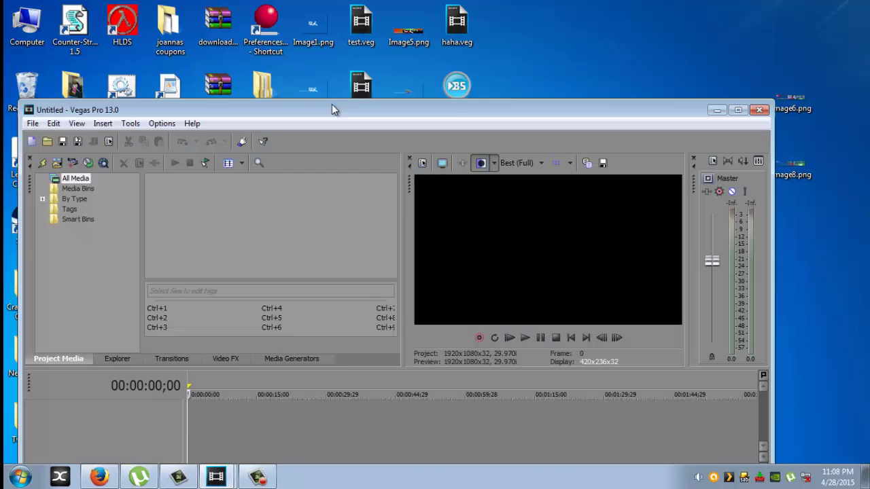
{"action": "left_click_drag", "start_coordinate": [332, 104], "coordinate": [499, 57]}
Step: Maximize the Vegas window and insert two video tracks into the empty timeline
{"action": "left_click", "coordinate": [849, 51]}
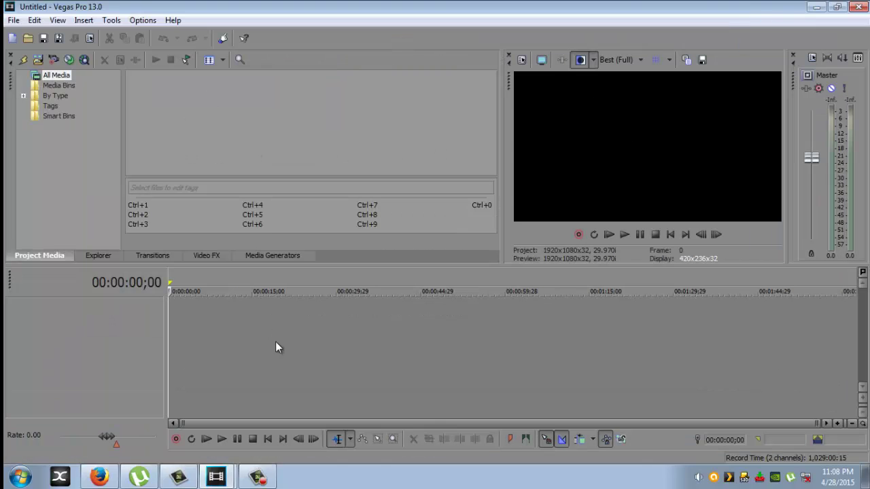
{"action": "right_click", "coordinate": [193, 315]}
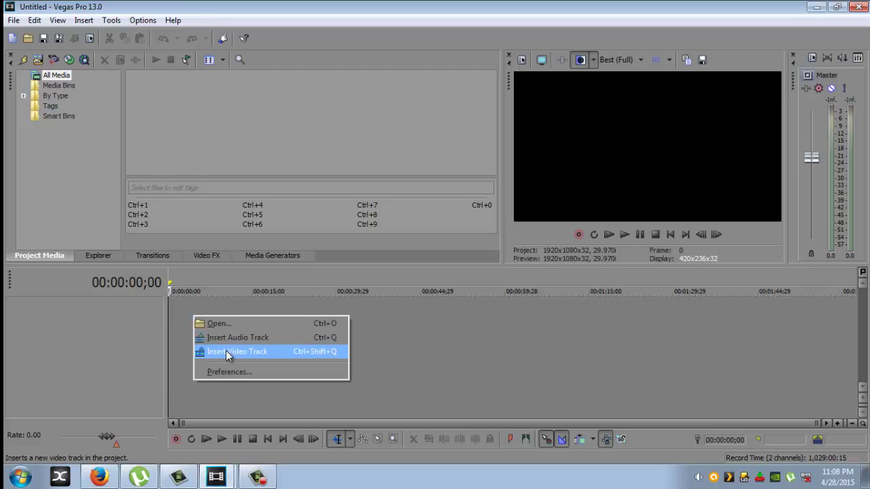
{"action": "left_click", "coordinate": [226, 351]}
{"action": "right_click", "coordinate": [194, 353]}
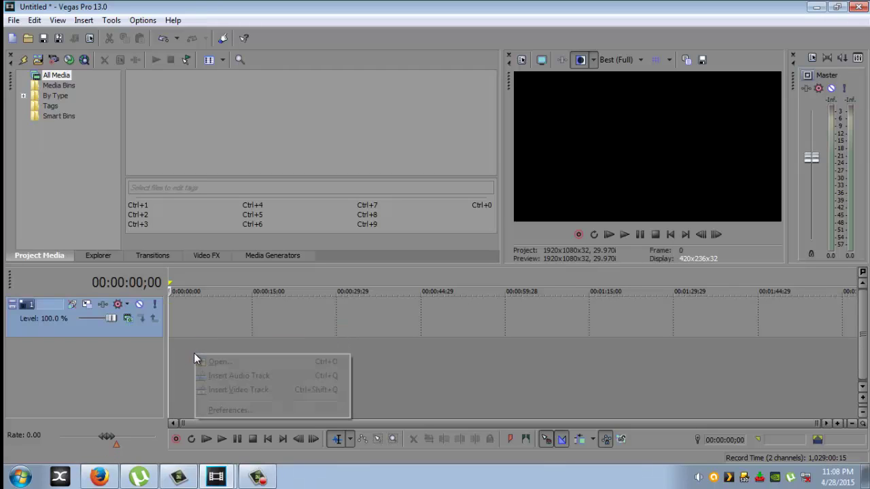
{"action": "left_click", "coordinate": [243, 388]}
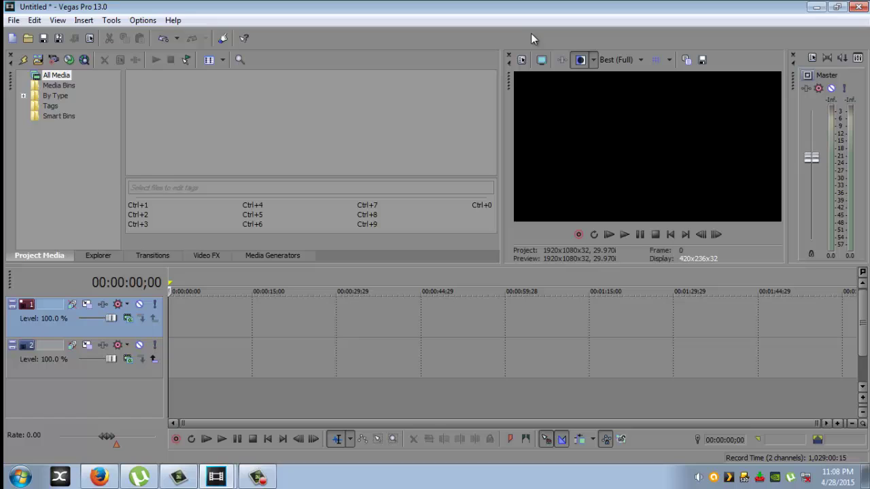
Step: Set the project video frame size to 2560 x 432 in Project Video Properties
{"action": "left_click", "coordinate": [523, 60]}
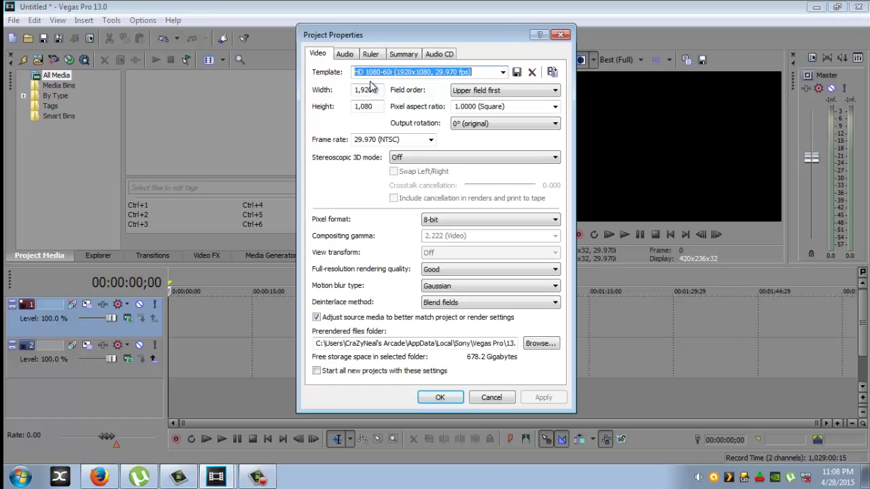
{"action": "left_click_drag", "start_coordinate": [372, 95], "coordinate": [294, 100]}
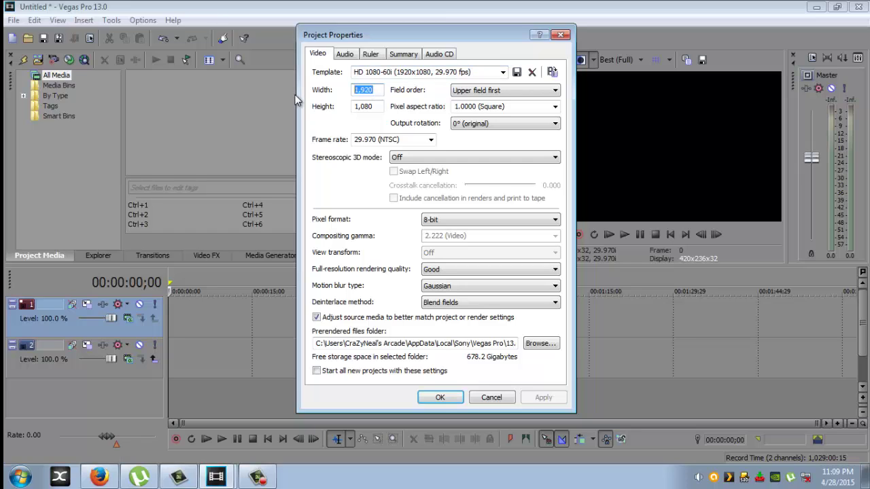
{"action": "type", "text": "2560"}
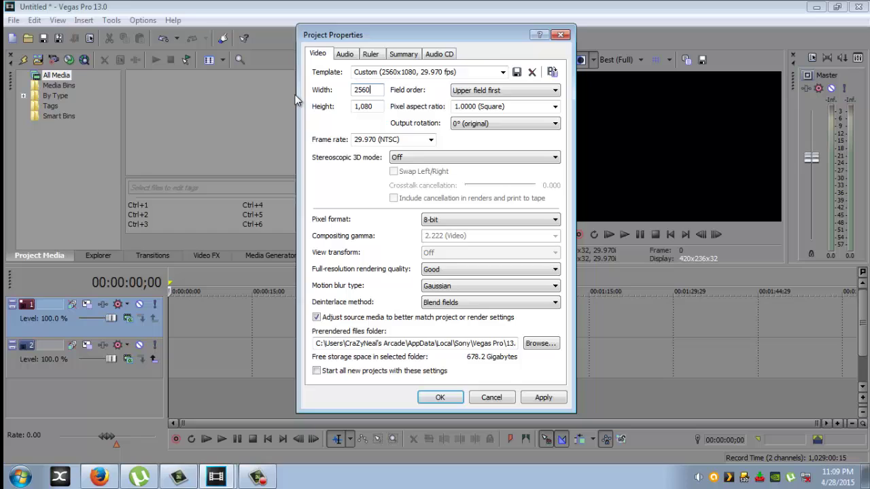
{"action": "left_click_drag", "start_coordinate": [382, 106], "coordinate": [291, 106]}
{"action": "type", "text": "432"}
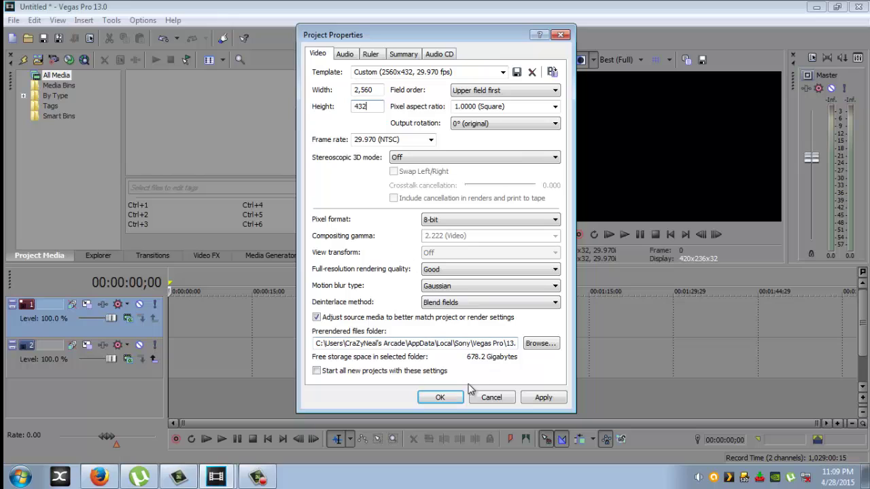
{"action": "left_click", "coordinate": [441, 397]}
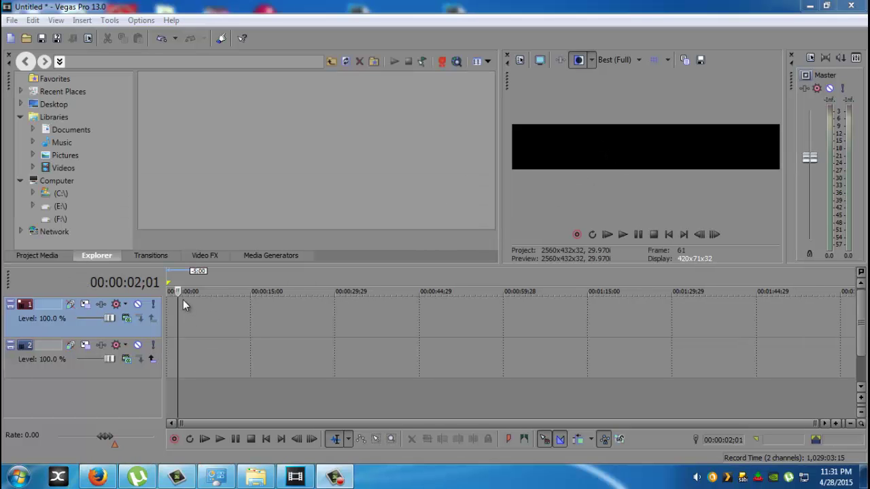
Step: Insert a text media event on track 1 and replace Sample Text with 'CraZyNeal'
{"action": "left_click", "coordinate": [166, 319]}
{"action": "right_click", "coordinate": [166, 319]}
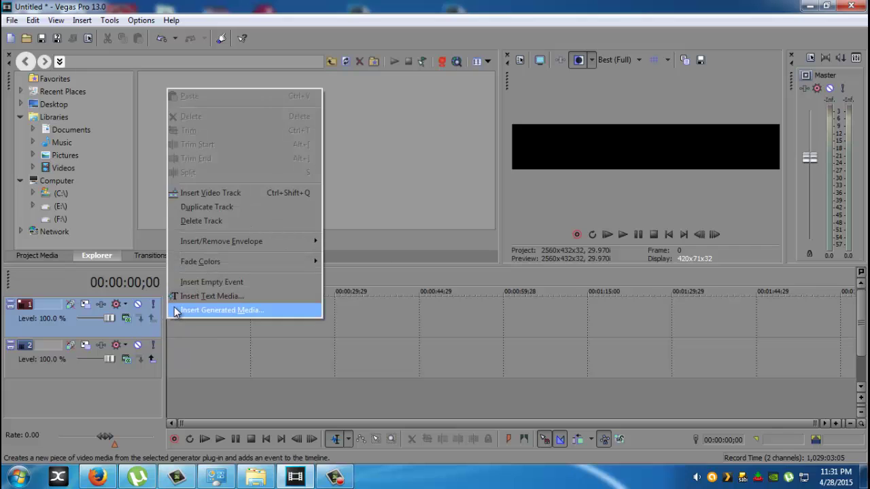
{"action": "left_click", "coordinate": [187, 297]}
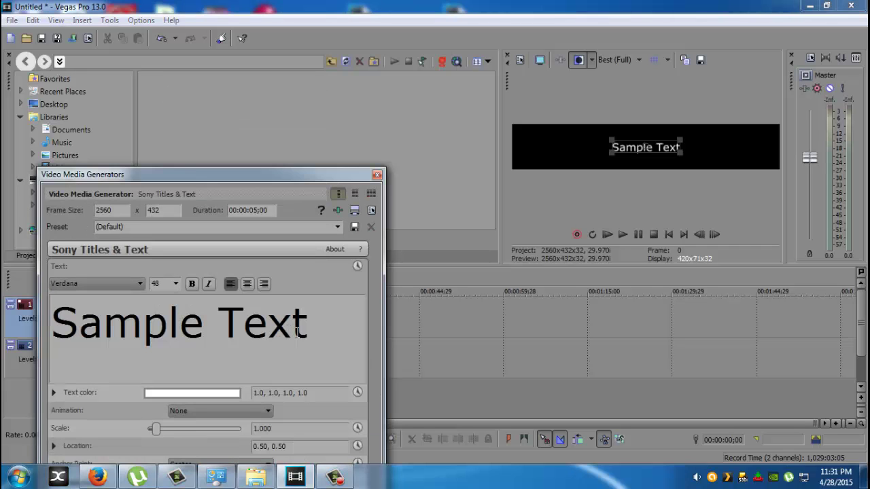
{"action": "left_click_drag", "start_coordinate": [297, 332], "coordinate": [52, 333]}
{"action": "type", "text": "C"}
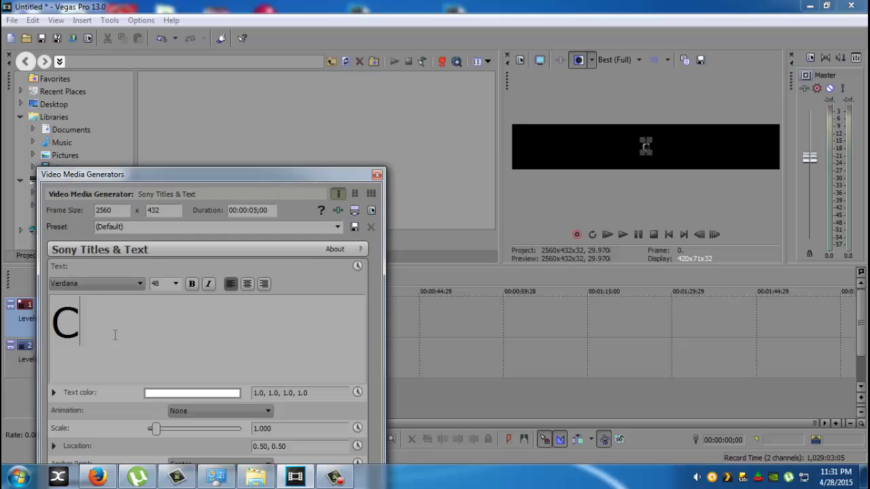
{"action": "type", "text": "raZyNeal"}
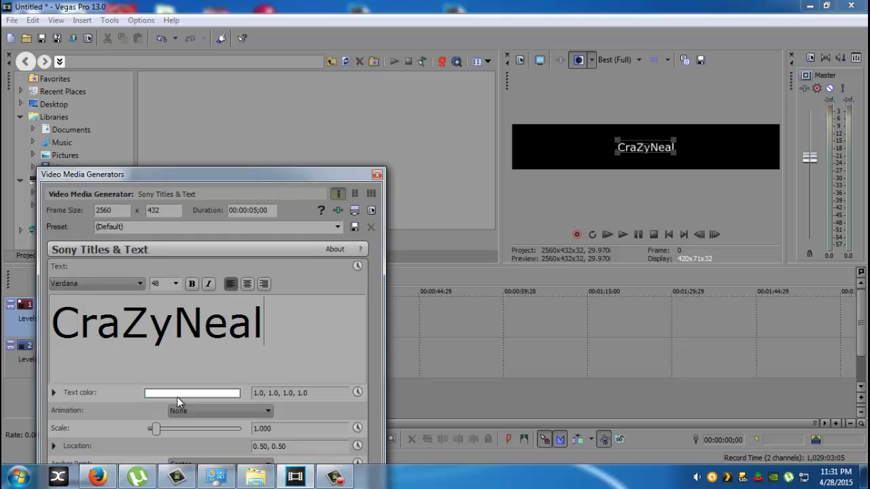
Step: Set the CraZyNeal title's font to Techno Hideo
{"action": "left_click", "coordinate": [252, 323]}
{"action": "key", "text": "shift+Left"}
{"action": "key", "text": "shift+Left"}
{"action": "key", "text": "shift+Left"}
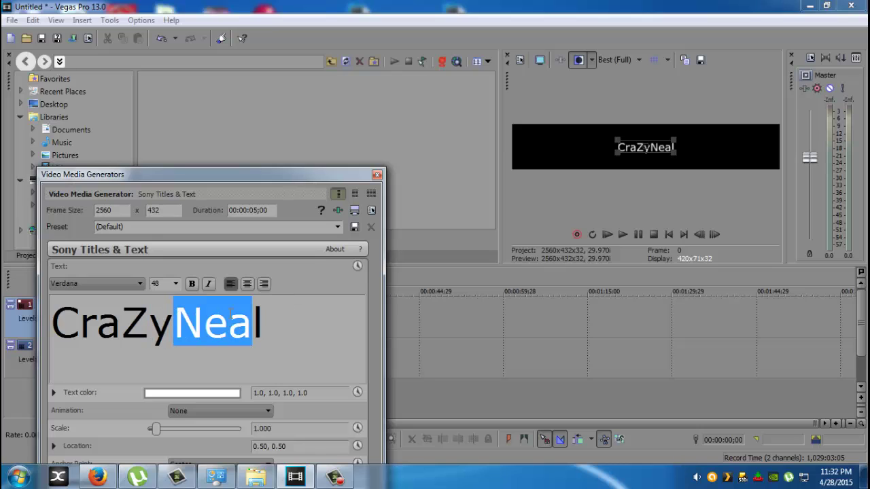
{"action": "key", "text": "ctrl+a"}
{"action": "left_click", "coordinate": [105, 281]}
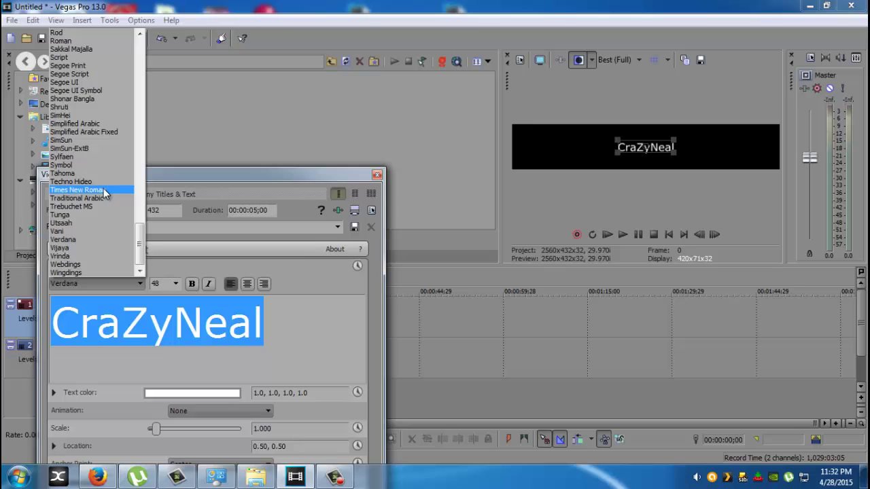
{"action": "left_click", "coordinate": [103, 182]}
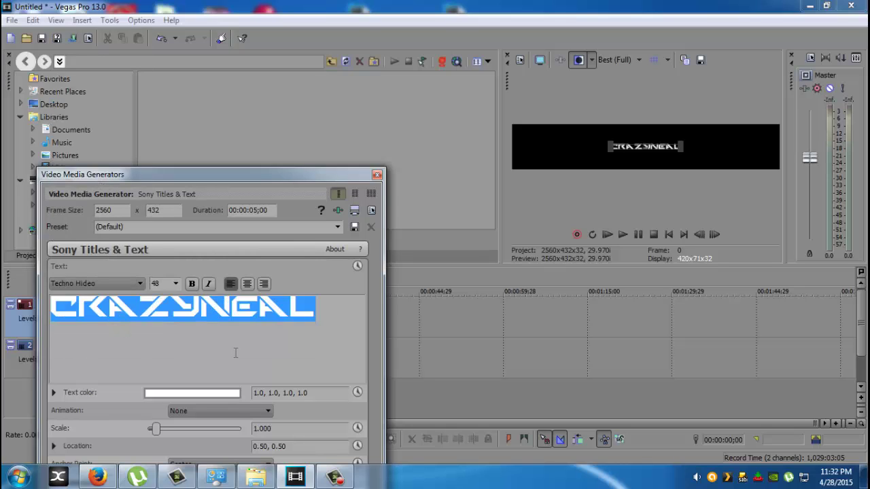
Step: Color the title text green (0.06, 0.82, 0.05) using the color chooser
{"action": "left_click", "coordinate": [215, 392]}
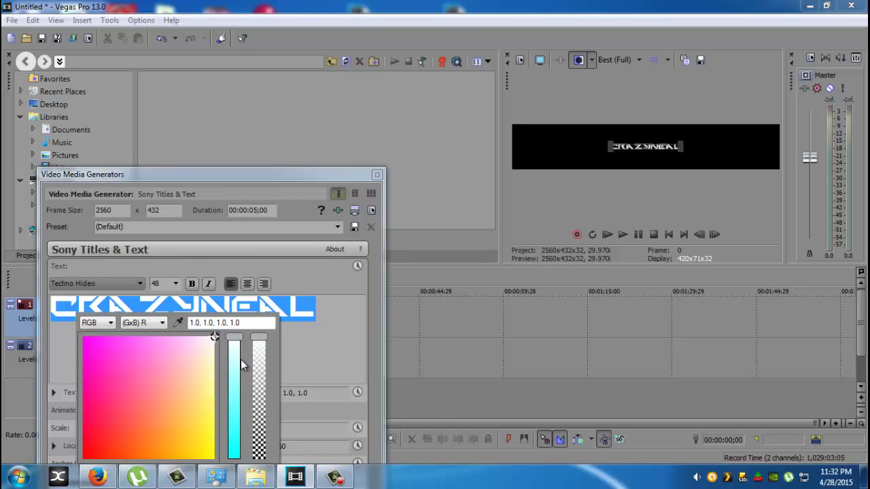
{"action": "left_click", "coordinate": [162, 324]}
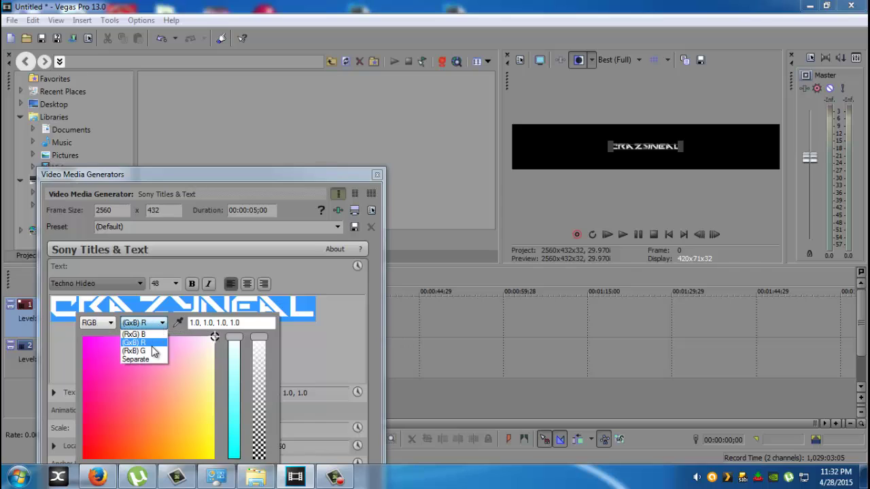
{"action": "left_click", "coordinate": [144, 342]}
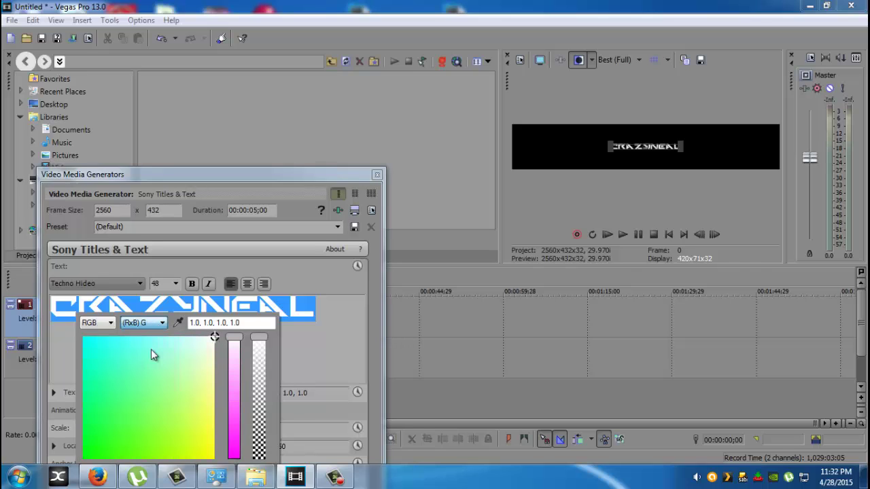
{"action": "left_click", "coordinate": [86, 454]}
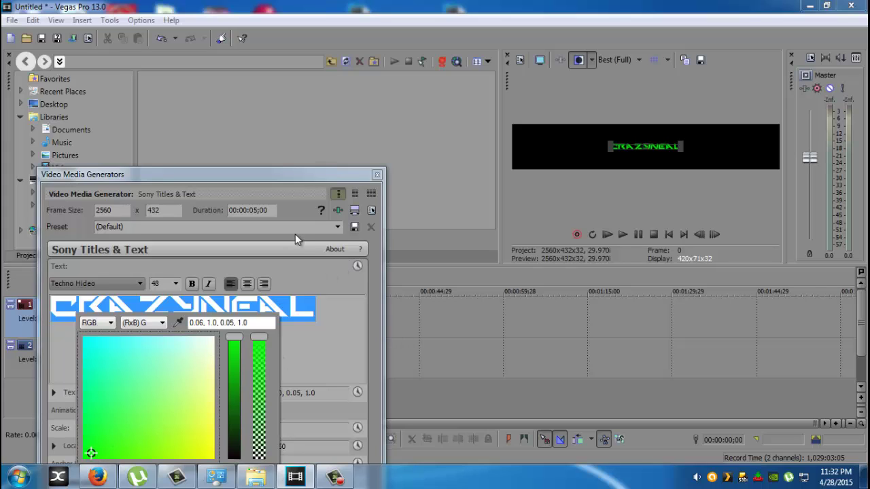
{"action": "left_click_drag", "start_coordinate": [229, 337], "coordinate": [232, 358]}
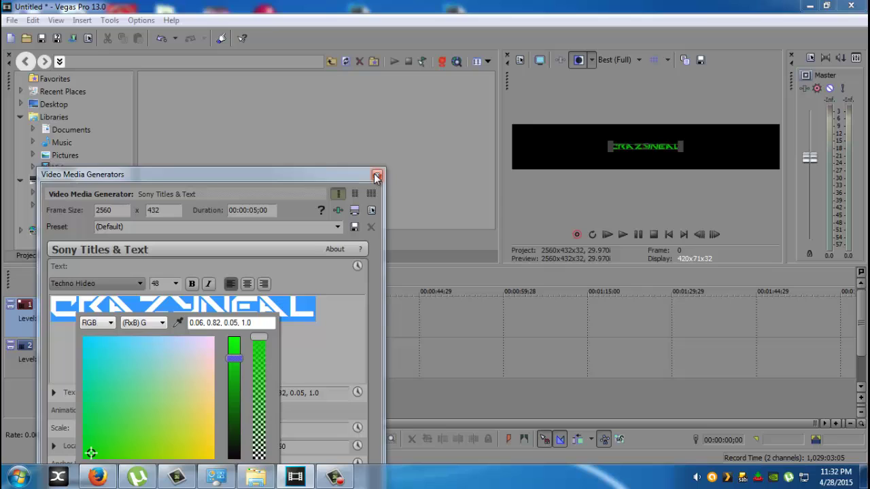
{"action": "left_click", "coordinate": [698, 162]}
Step: Scale the title to 3.548 to fill the banner, close the generator, and show Video FX
{"action": "left_click_drag", "start_coordinate": [688, 151], "coordinate": [768, 168]}
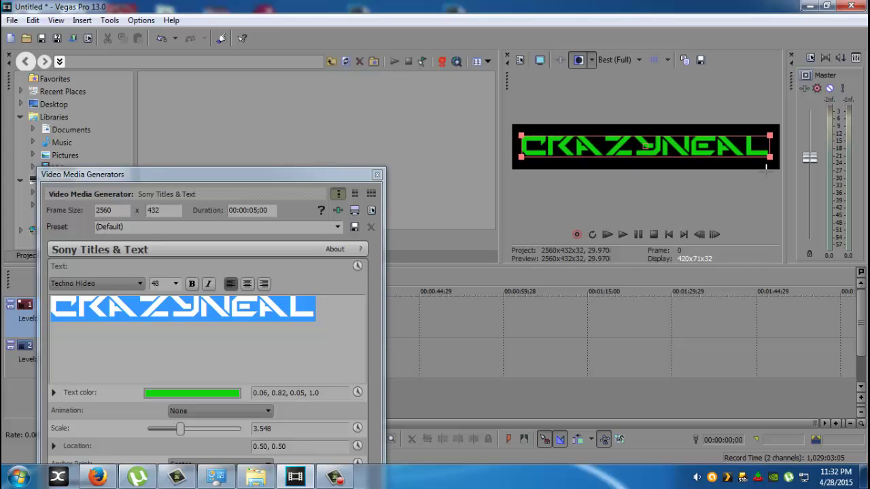
{"action": "left_click", "coordinate": [377, 174]}
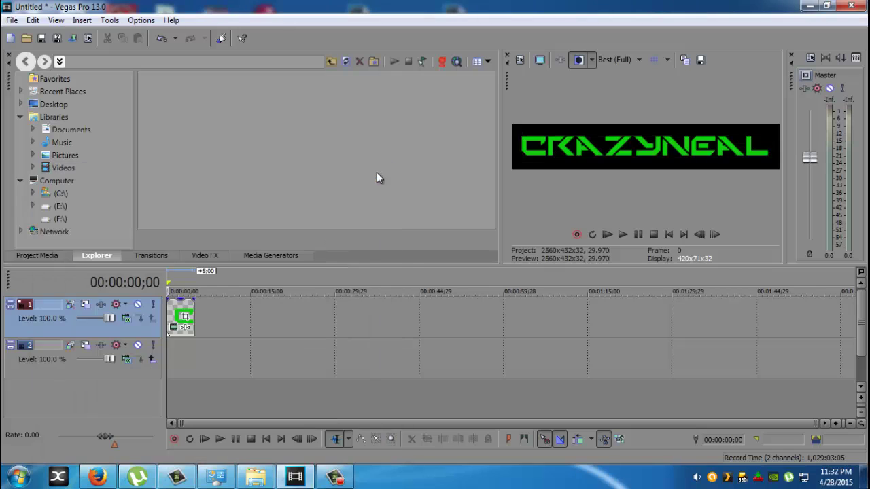
{"action": "left_click", "coordinate": [196, 256]}
{"action": "scroll", "coordinate": [102, 175], "scroll_direction": "up", "scroll_amount": 10}
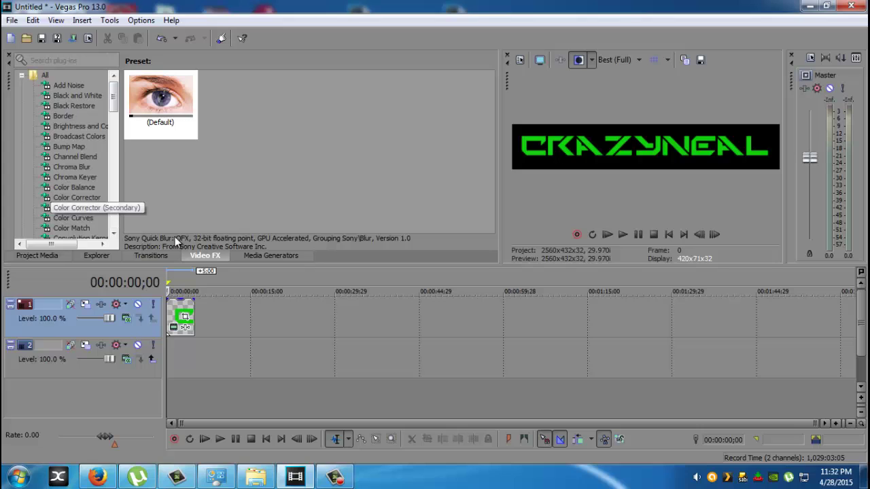
Step: Apply a Lower-Left Spotlight bump map to the title with intensity 0.408 and focus 0.340
{"action": "left_click", "coordinate": [74, 147]}
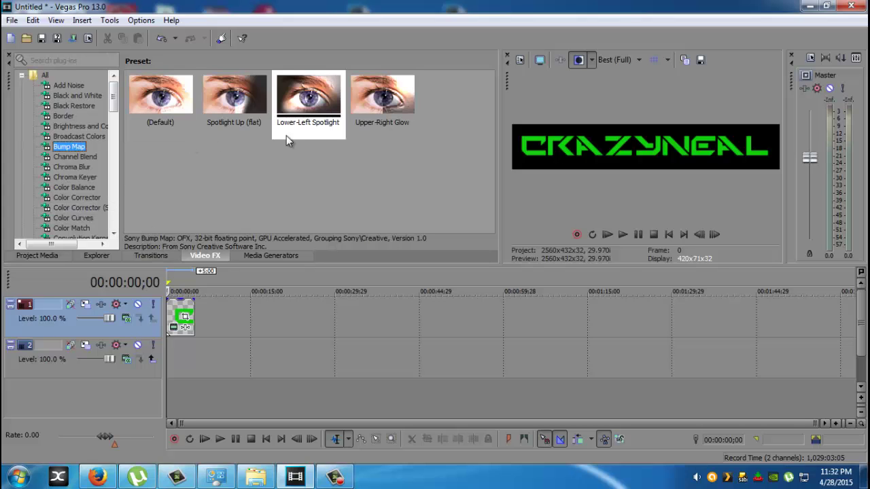
{"action": "left_click_drag", "start_coordinate": [286, 136], "coordinate": [182, 320]}
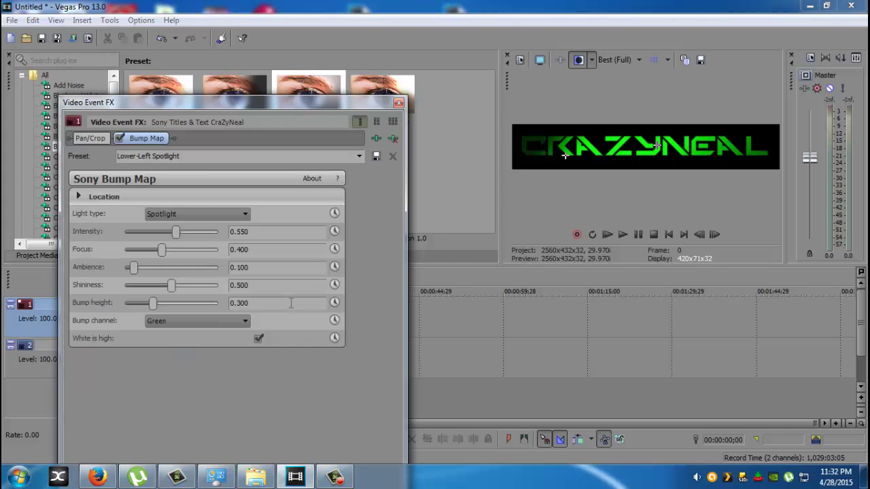
{"action": "left_click_drag", "start_coordinate": [163, 256], "coordinate": [150, 270]}
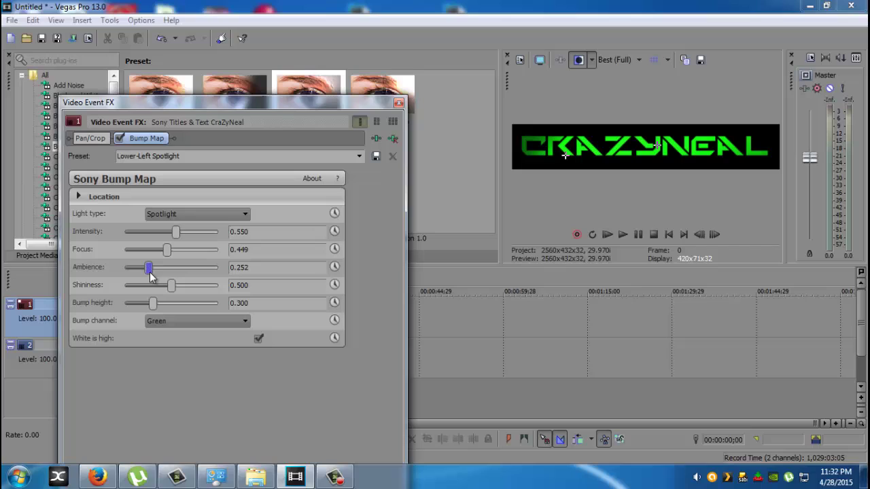
{"action": "left_click_drag", "start_coordinate": [175, 234], "coordinate": [158, 252]}
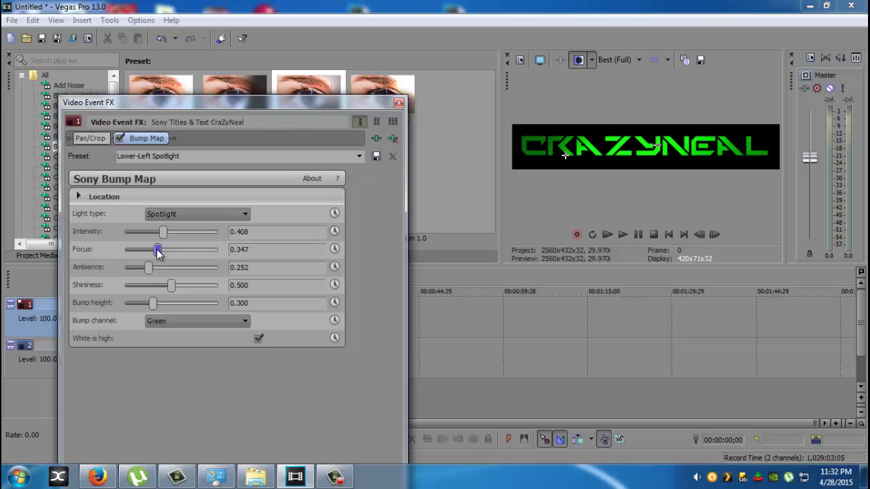
{"action": "left_click", "coordinate": [398, 103]}
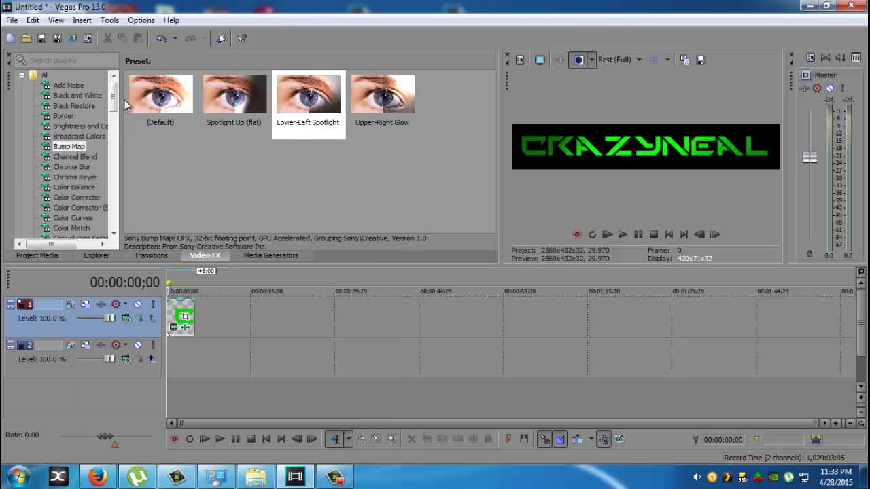
Step: Add the Hexagon Defocus preset to the title and reduce its radius to 0.544
{"action": "left_click_drag", "start_coordinate": [114, 102], "coordinate": [115, 135]}
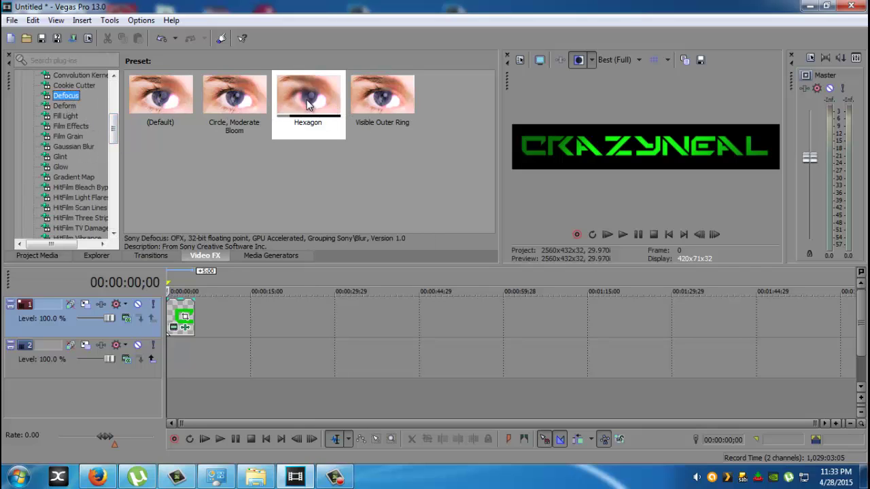
{"action": "left_click_drag", "start_coordinate": [339, 110], "coordinate": [172, 314]}
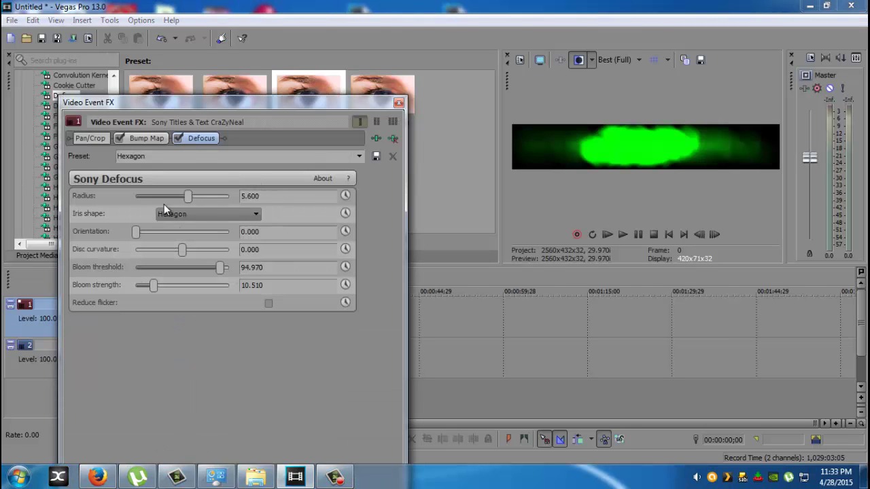
{"action": "left_click_drag", "start_coordinate": [179, 197], "coordinate": [144, 212]}
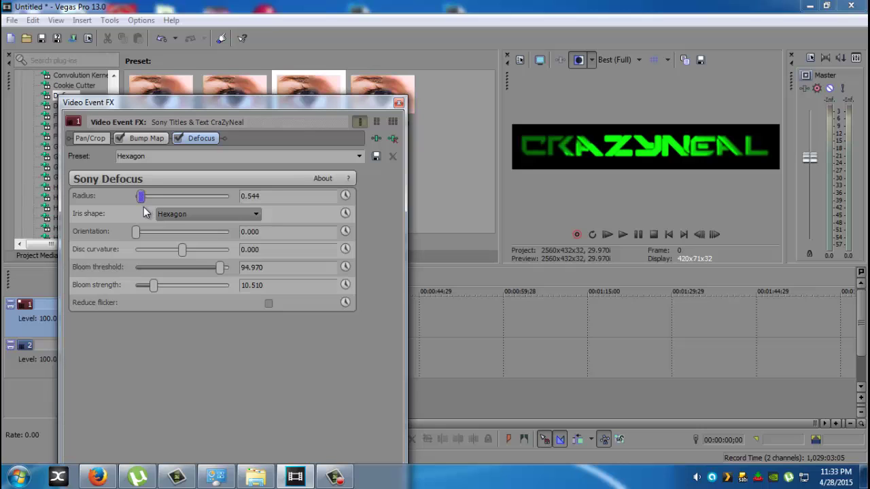
{"action": "left_click", "coordinate": [399, 103]}
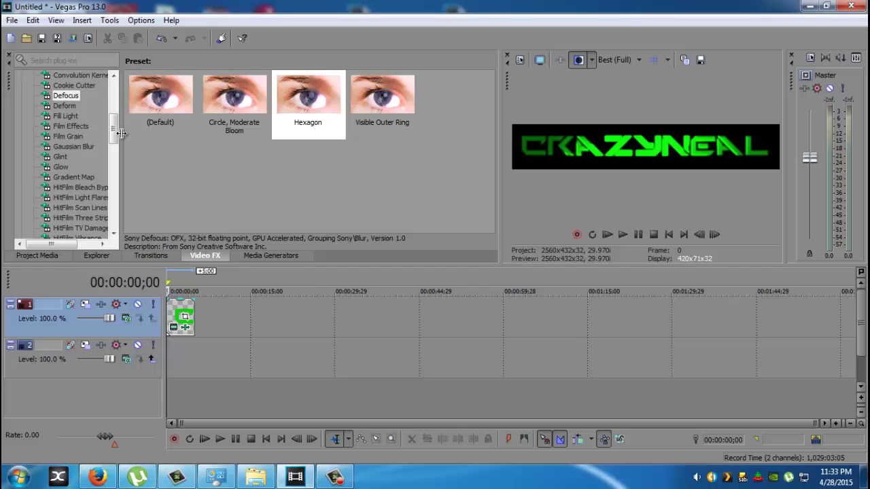
Step: Place a black Solid Color event on track 2 and slide it to the timeline start
{"action": "left_click_drag", "start_coordinate": [116, 133], "coordinate": [122, 165]}
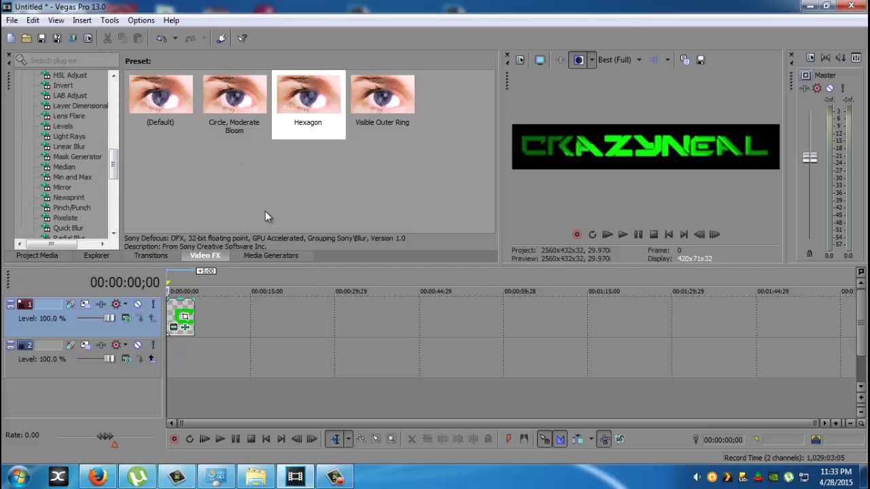
{"action": "left_click", "coordinate": [265, 255]}
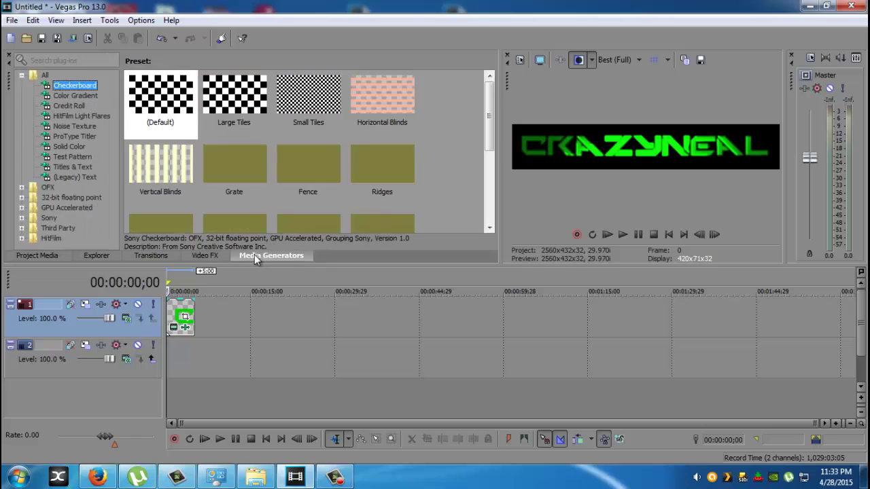
{"action": "left_click", "coordinate": [63, 95]}
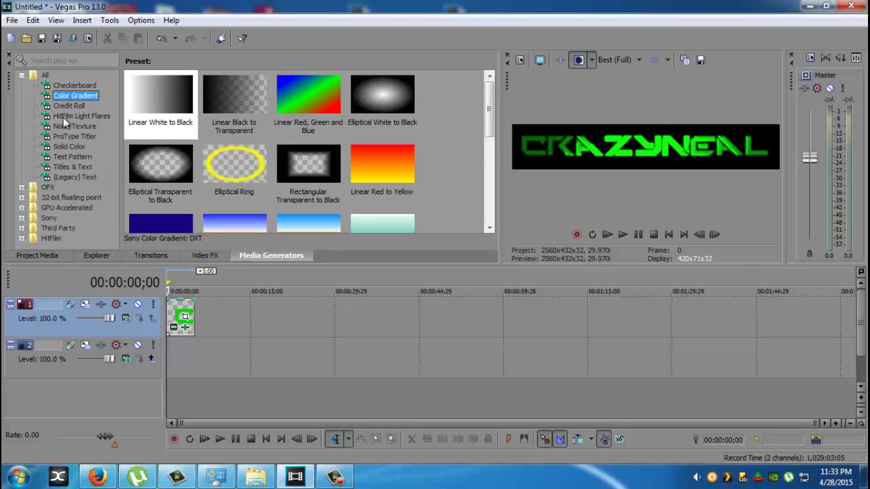
{"action": "left_click", "coordinate": [68, 147]}
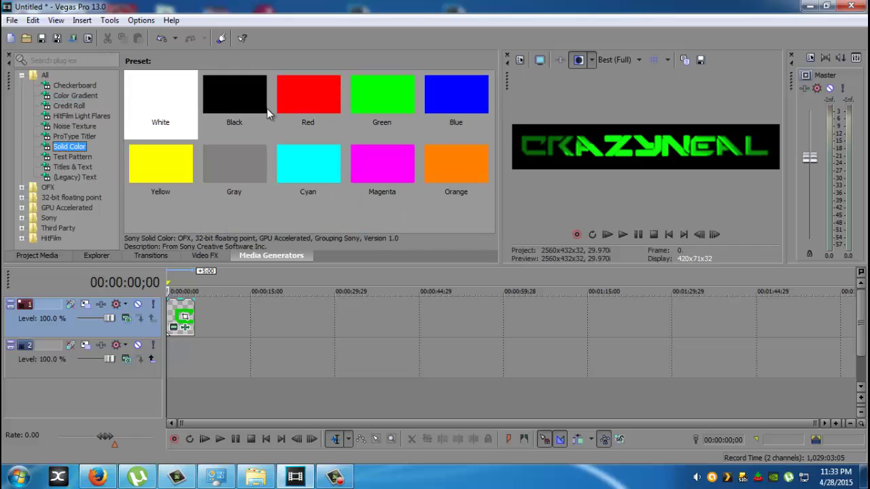
{"action": "left_click_drag", "start_coordinate": [235, 102], "coordinate": [194, 316]}
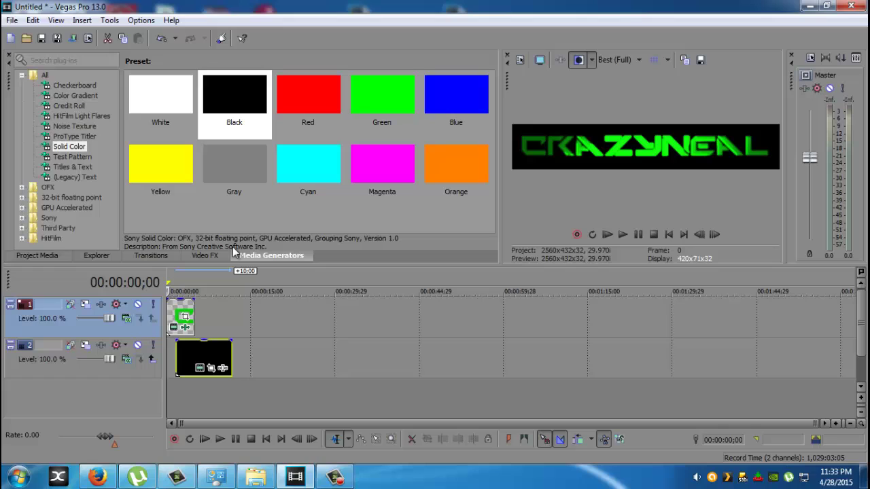
{"action": "left_click", "coordinate": [377, 175]}
{"action": "mouse_move", "coordinate": [186, 355]}
{"action": "left_mouse_down"}
{"action": "mouse_move", "coordinate": [177, 355]}
{"action": "mouse_move", "coordinate": [216, 362]}
{"action": "mouse_move", "coordinate": [196, 363]}
{"action": "left_mouse_up"}
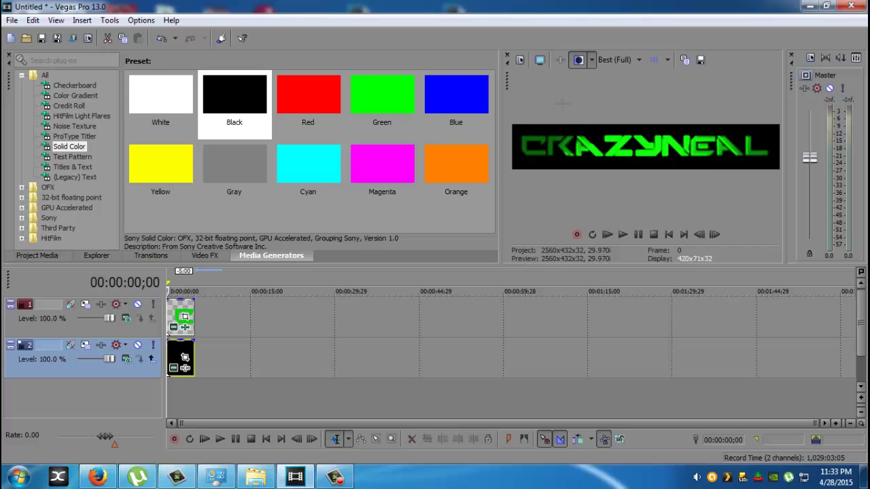
Step: Change the project height to 1440 for a 2560x1440 frame, then save a snapshot image
{"action": "left_click", "coordinate": [520, 61]}
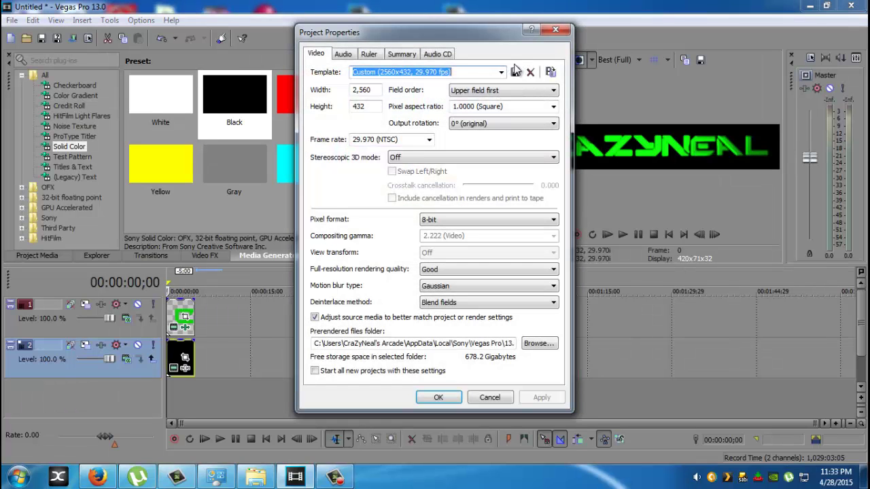
{"action": "double_click", "coordinate": [350, 111]}
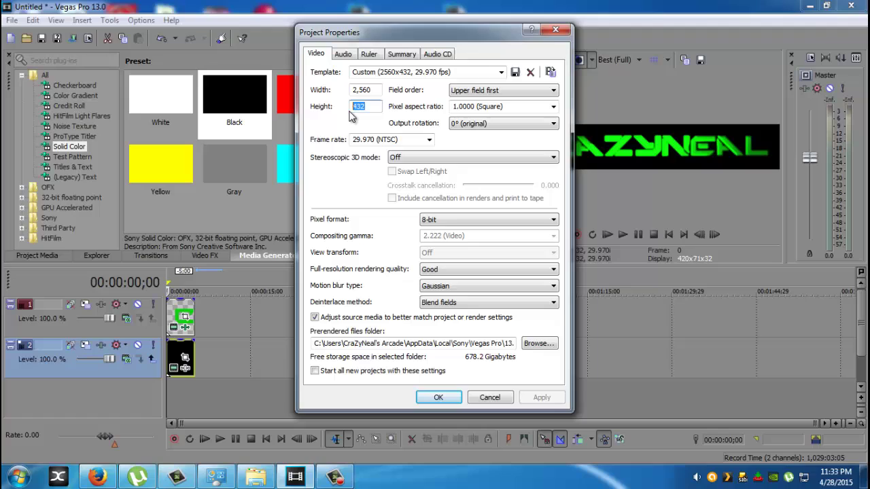
{"action": "type", "text": "144"}
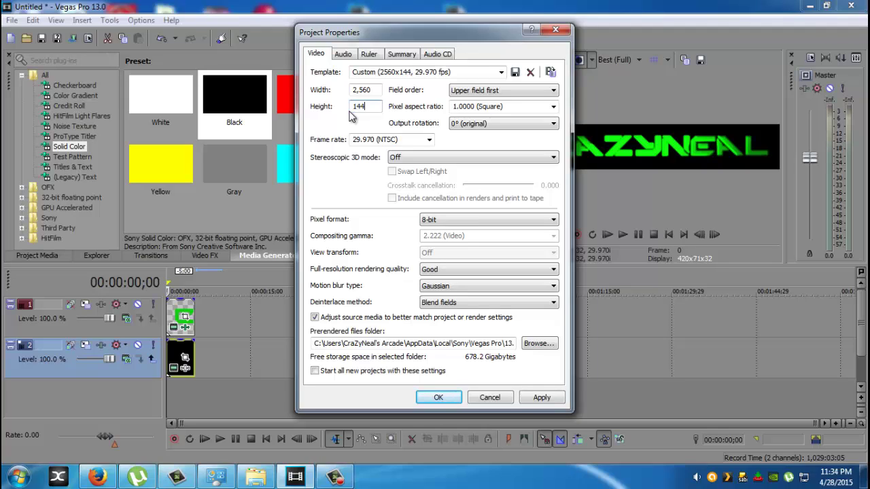
{"action": "type", "text": "0"}
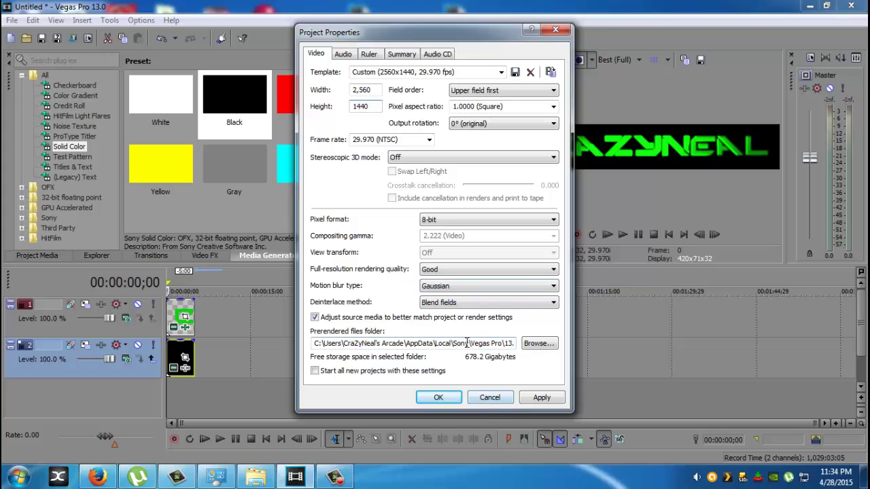
{"action": "left_click", "coordinate": [538, 398]}
{"action": "left_click", "coordinate": [439, 398]}
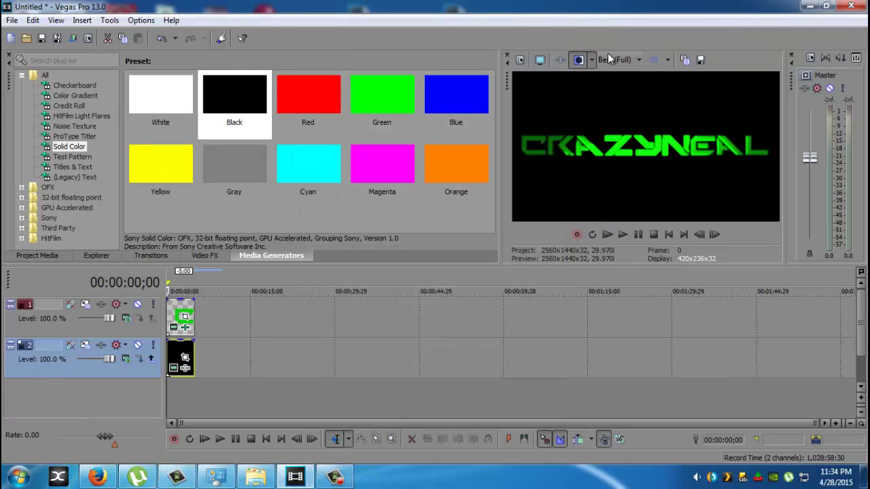
{"action": "left_click", "coordinate": [701, 59]}
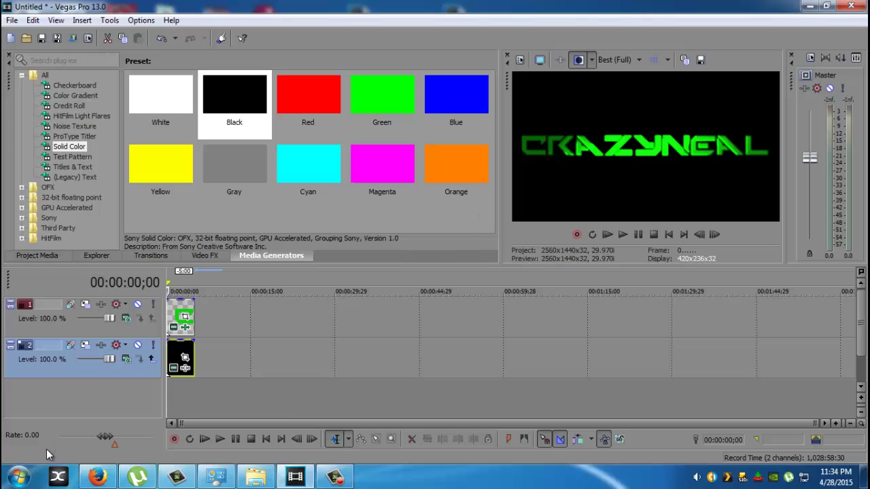
Step: Upload Image15.png from the Desktop as the YouTube channel art banner
{"action": "key", "text": "alt+1"}
{"action": "left_click", "coordinate": [99, 476]}
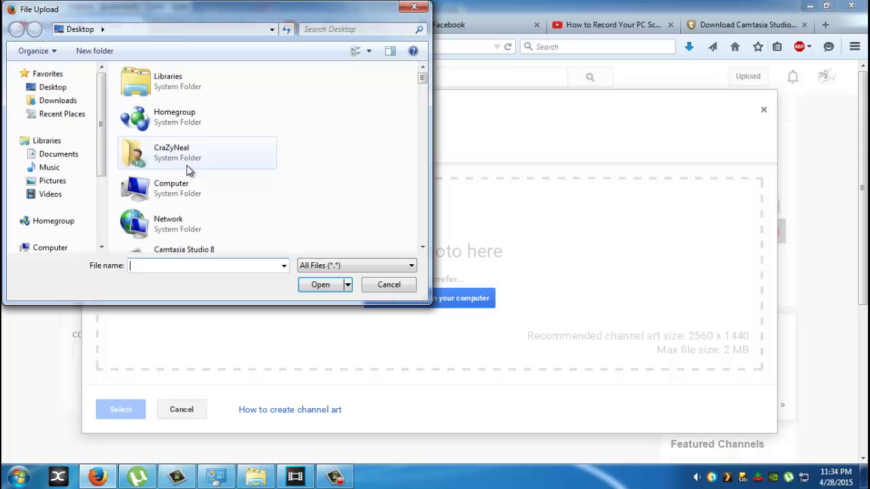
{"action": "left_click_drag", "start_coordinate": [422, 95], "coordinate": [422, 191]}
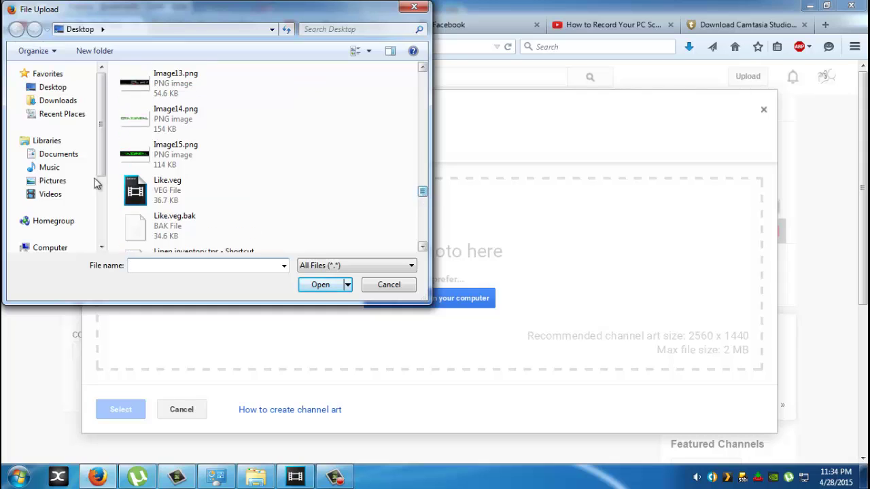
{"action": "left_click", "coordinate": [148, 162]}
{"action": "double_click", "coordinate": [148, 162]}
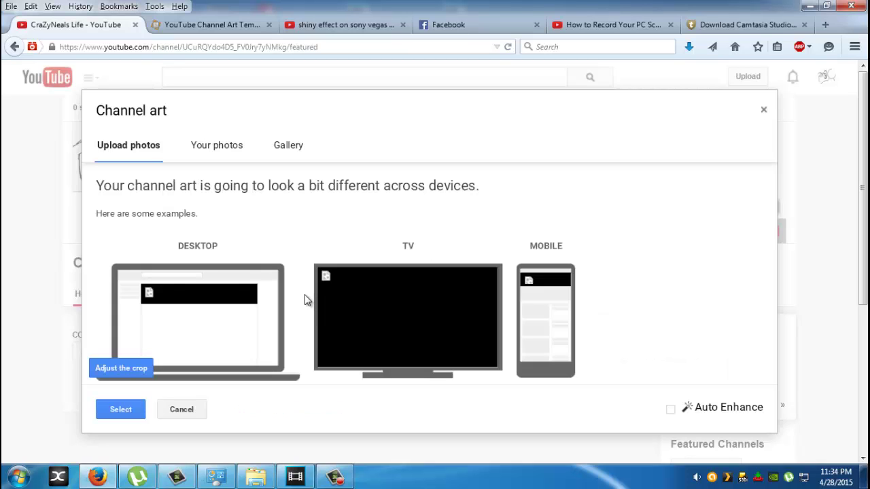
{"action": "left_click", "coordinate": [122, 412]}
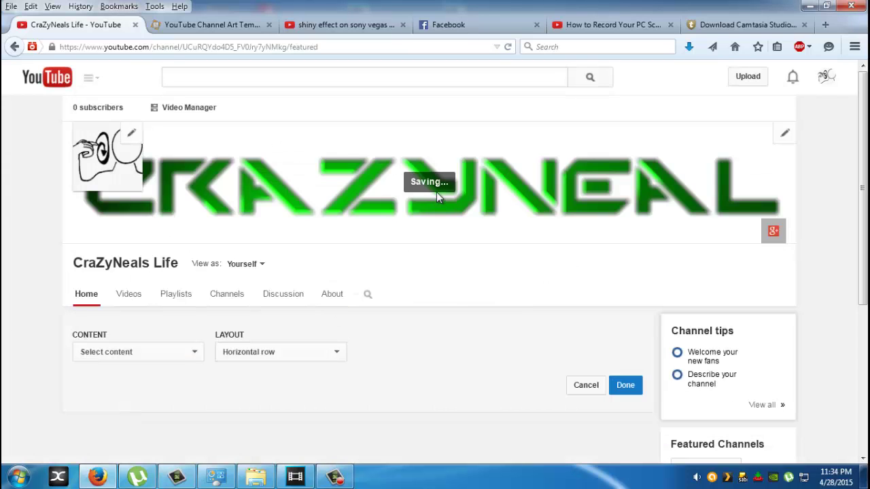